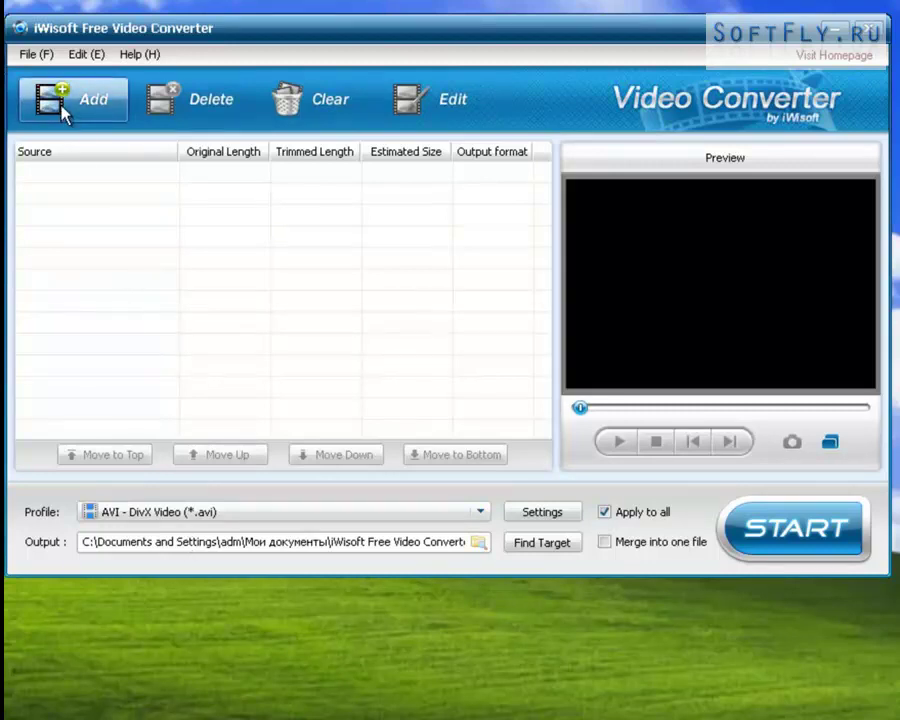
# - Add the video file "Бойцовский кот)" from the desktop (Рабочий стол) to the conversion list
pyautogui.rightClick(83, 193)
pyautogui.click(130, 208)
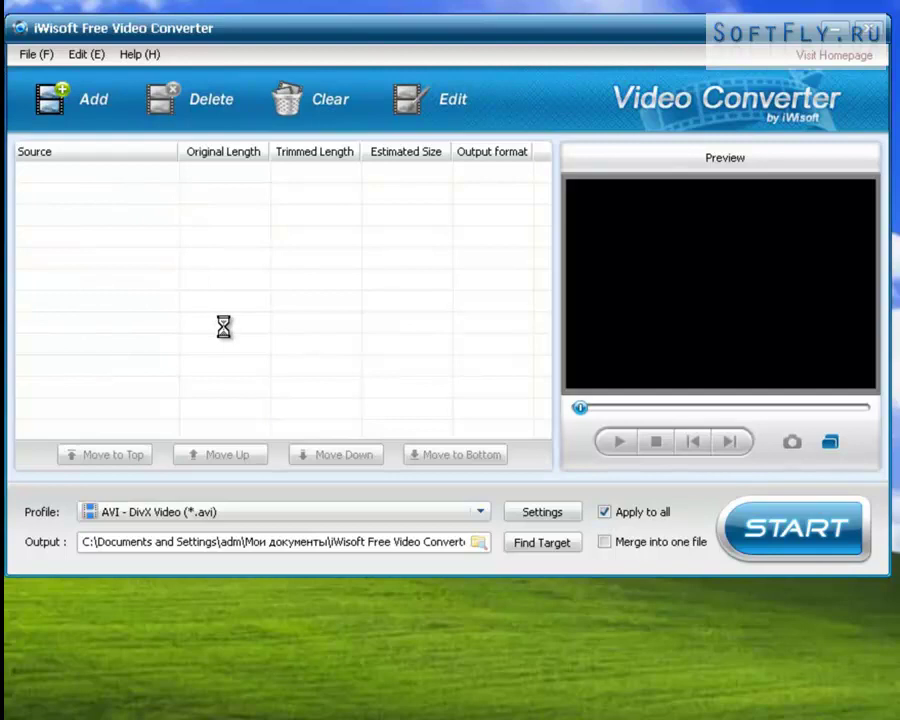
pyautogui.click(461, 351)
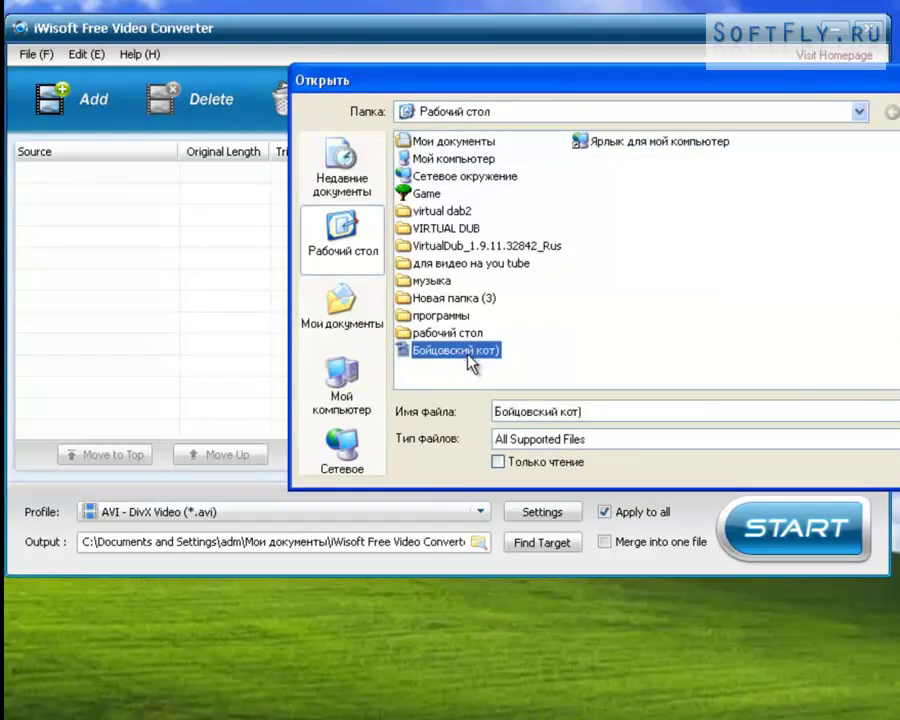
pyautogui.press('Return')
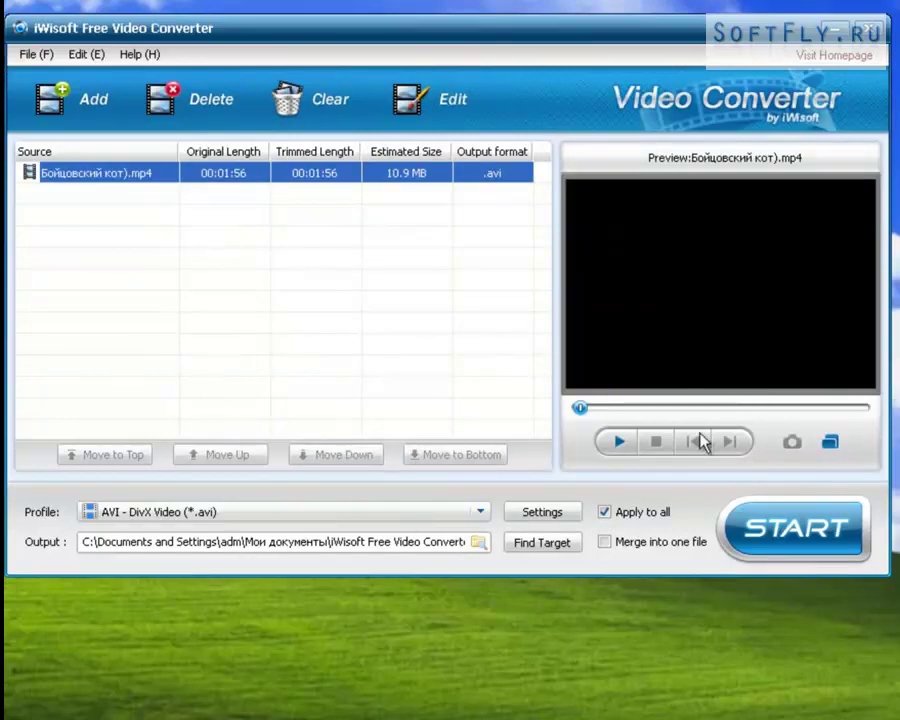
# - Preview the added video, skipping ahead to a later moment and pausing the playback
pyautogui.click(620, 443)
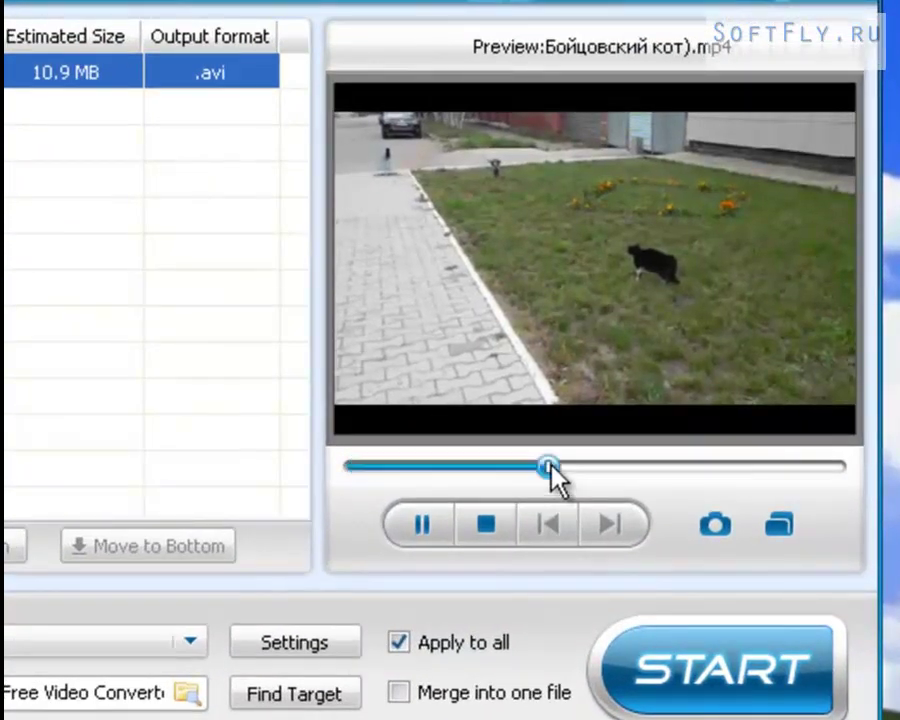
pyautogui.click(551, 466)
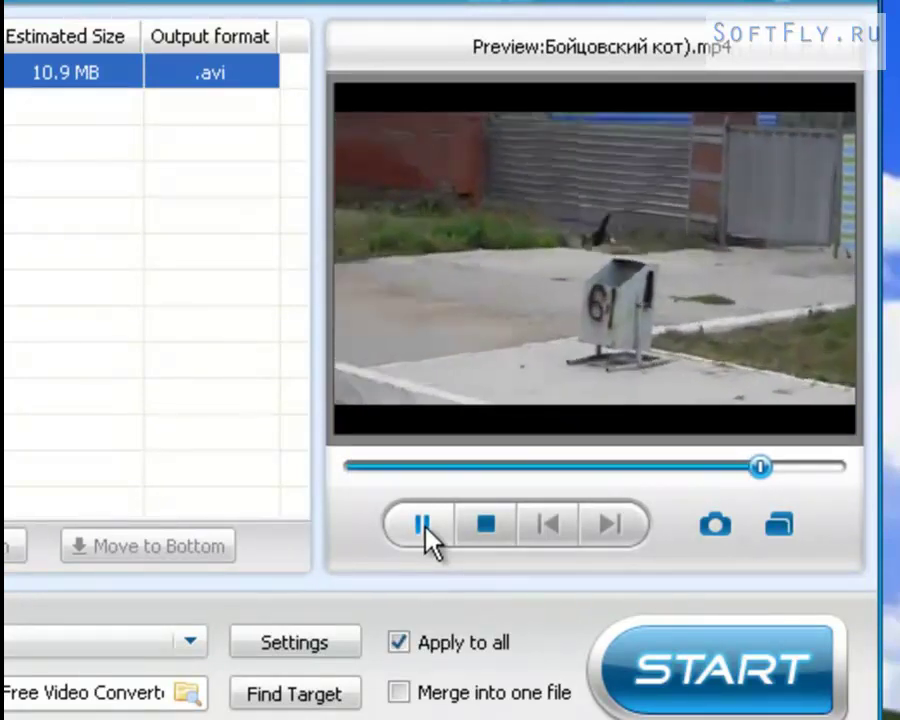
pyautogui.click(424, 525)
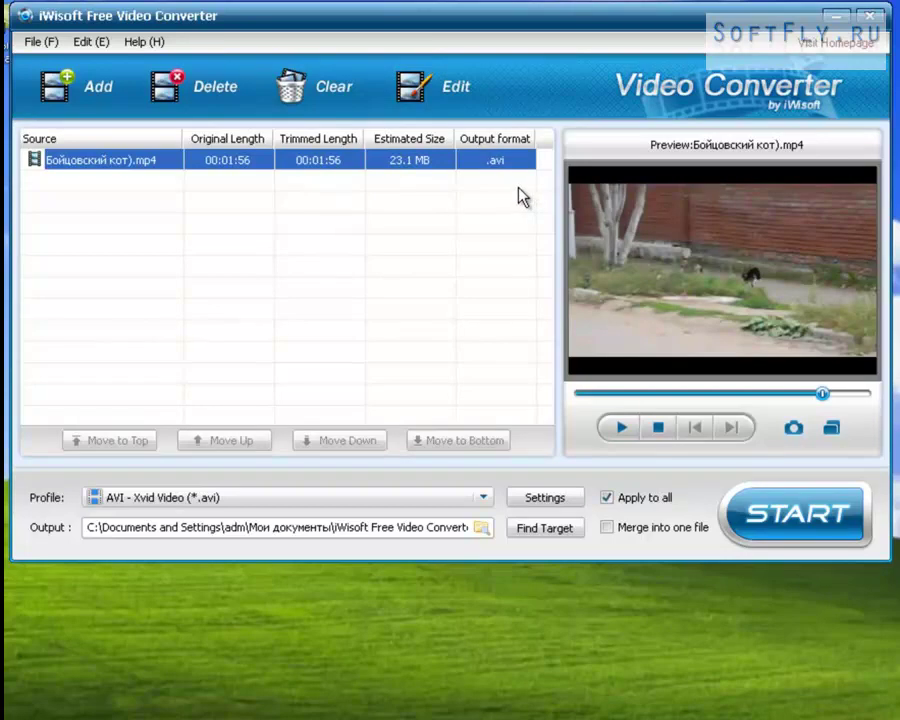
# - Look through the device and format profiles and choose AVI - Xvid Video (*.avi) under Common Video as the output profile
pyautogui.click(145, 502)
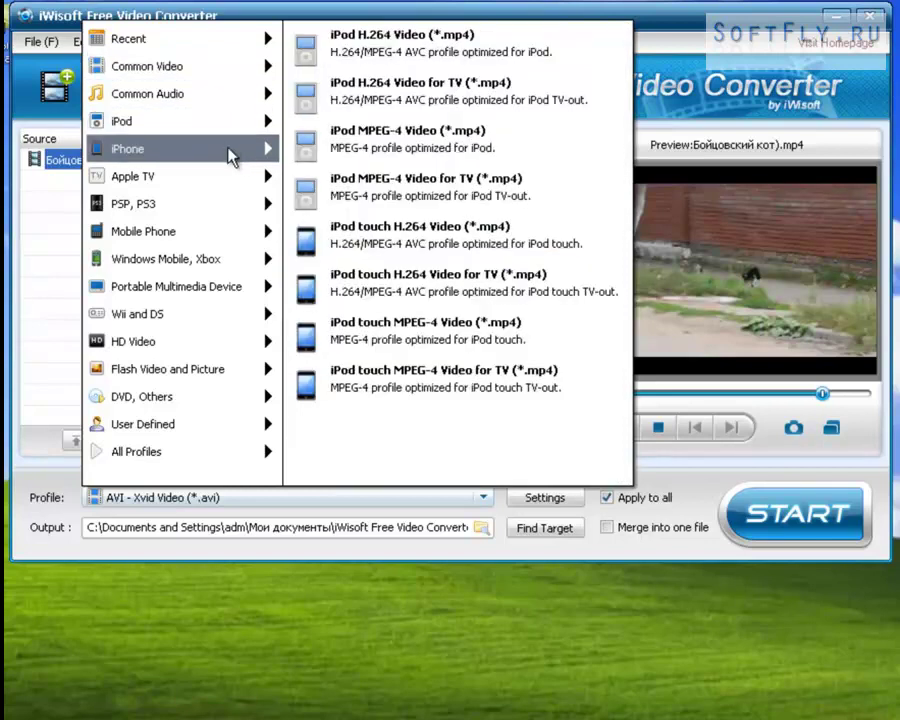
pyautogui.moveTo(232, 158)
pyautogui.moveTo(225, 238)
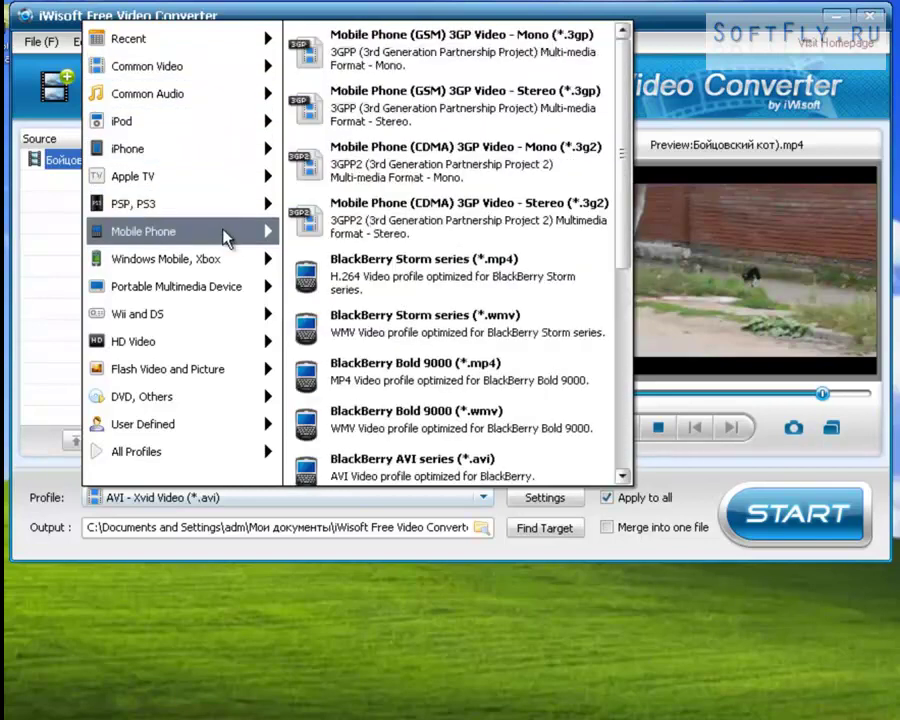
pyautogui.moveTo(224, 300)
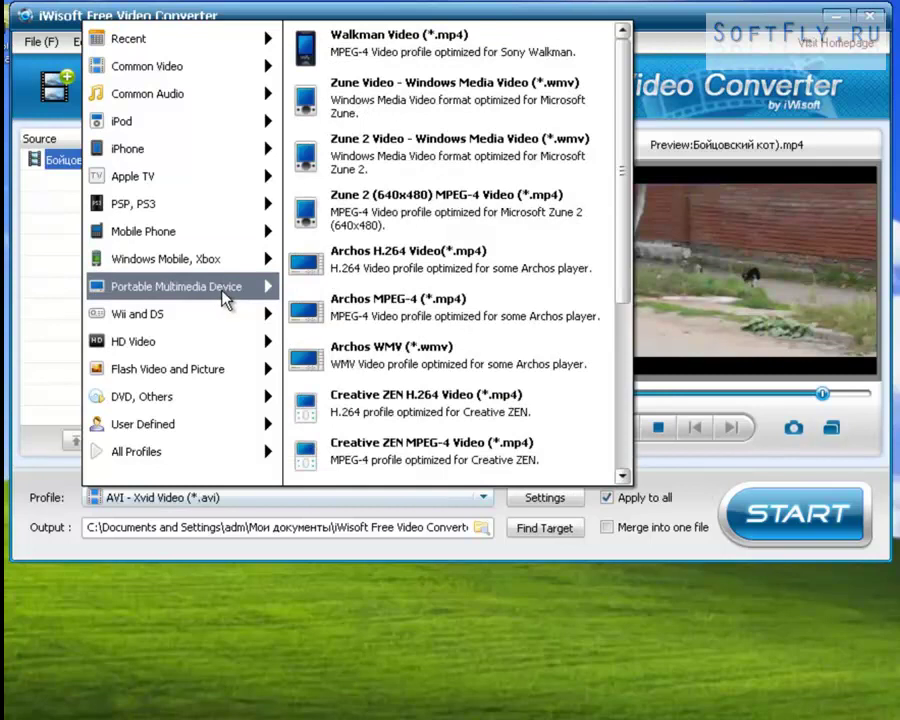
pyautogui.moveTo(208, 369)
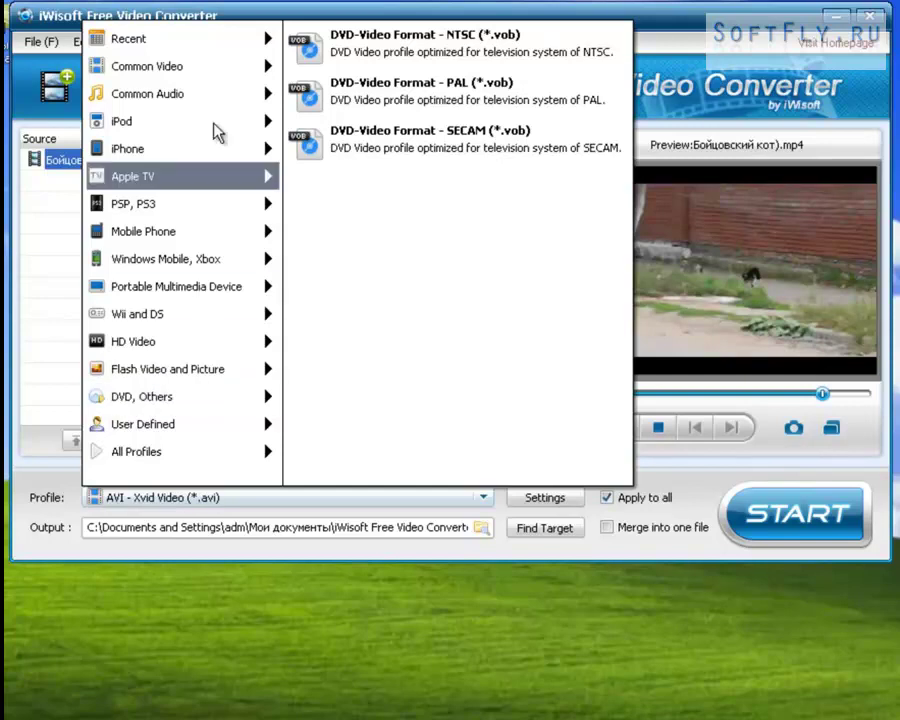
pyautogui.moveTo(220, 70)
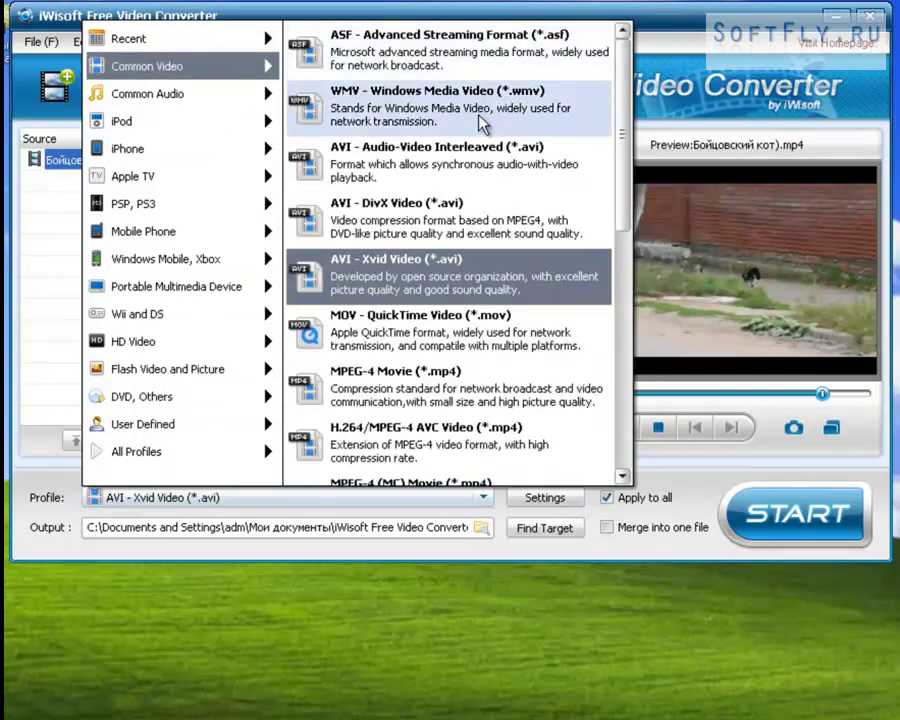
pyautogui.click(507, 285)
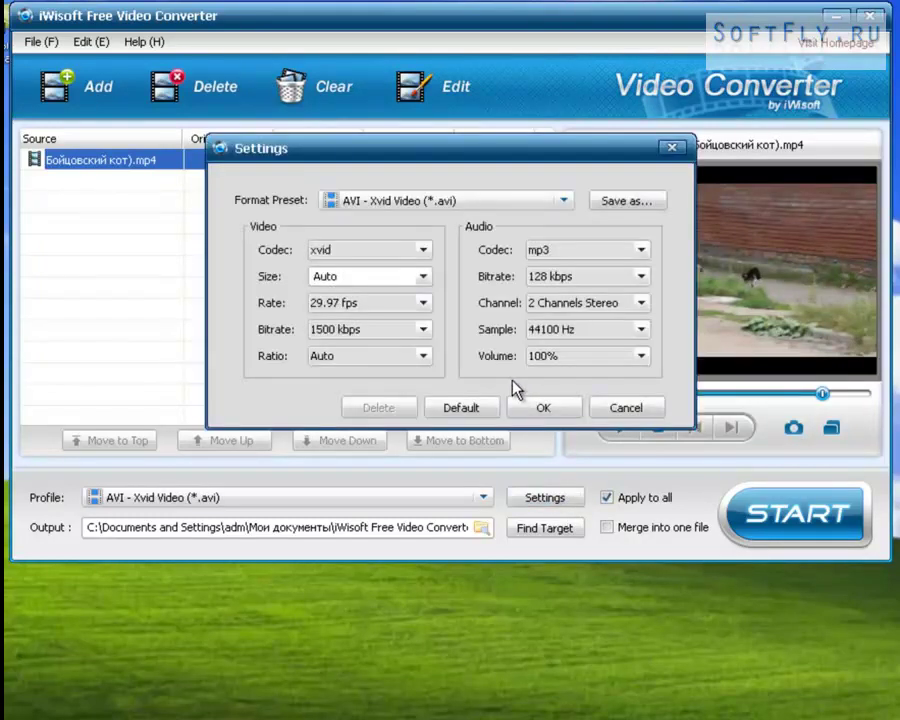
# - Examine the available video options for size, frame rate, bitrate and aspect ratio in the output settings
pyautogui.click(425, 281)
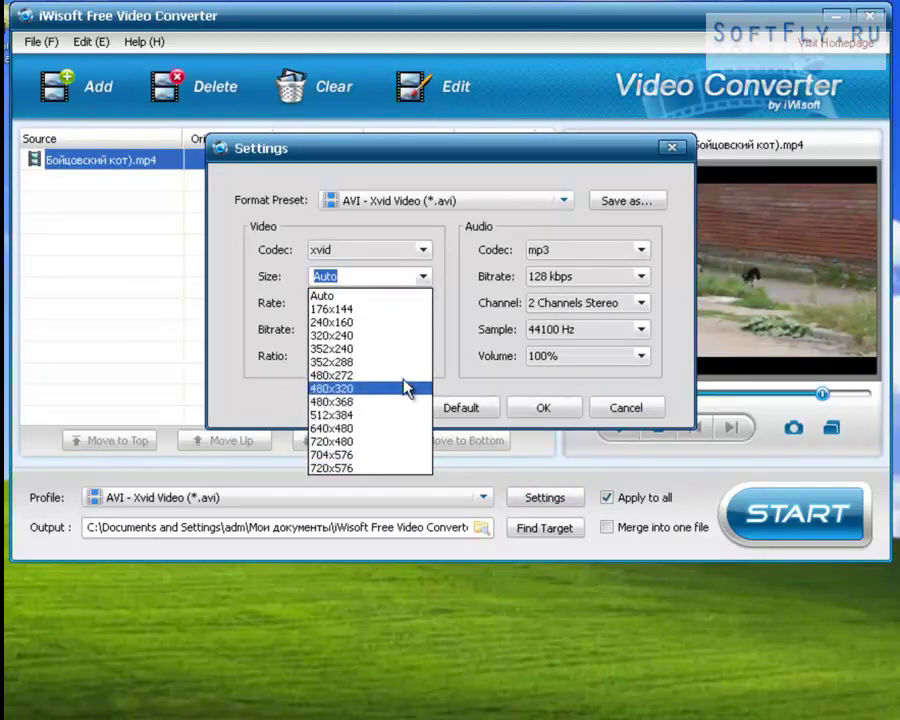
pyautogui.click(237, 360)
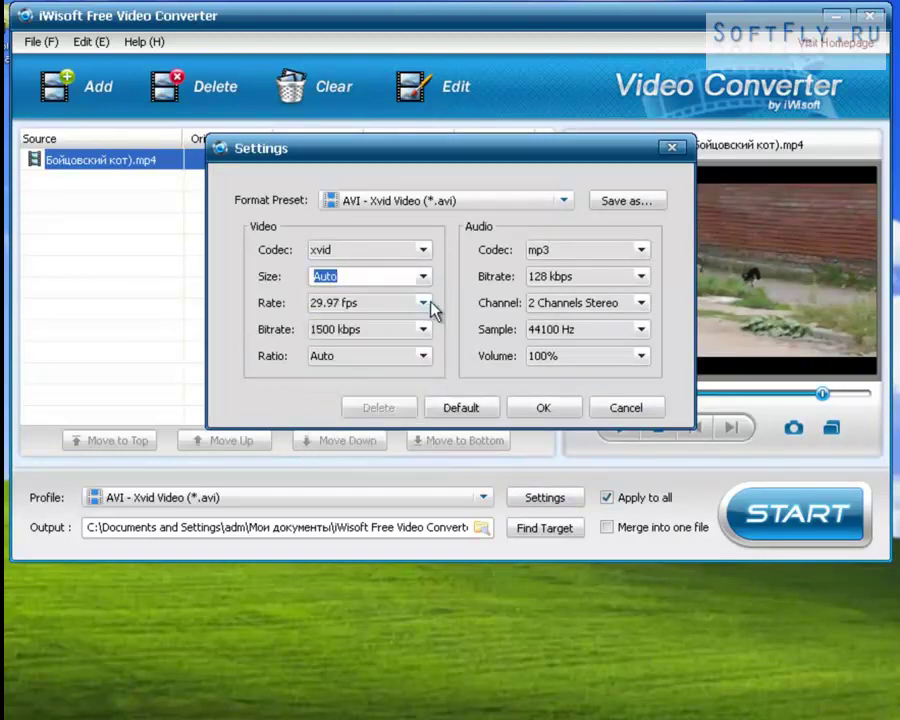
pyautogui.click(424, 302)
pyautogui.click(215, 376)
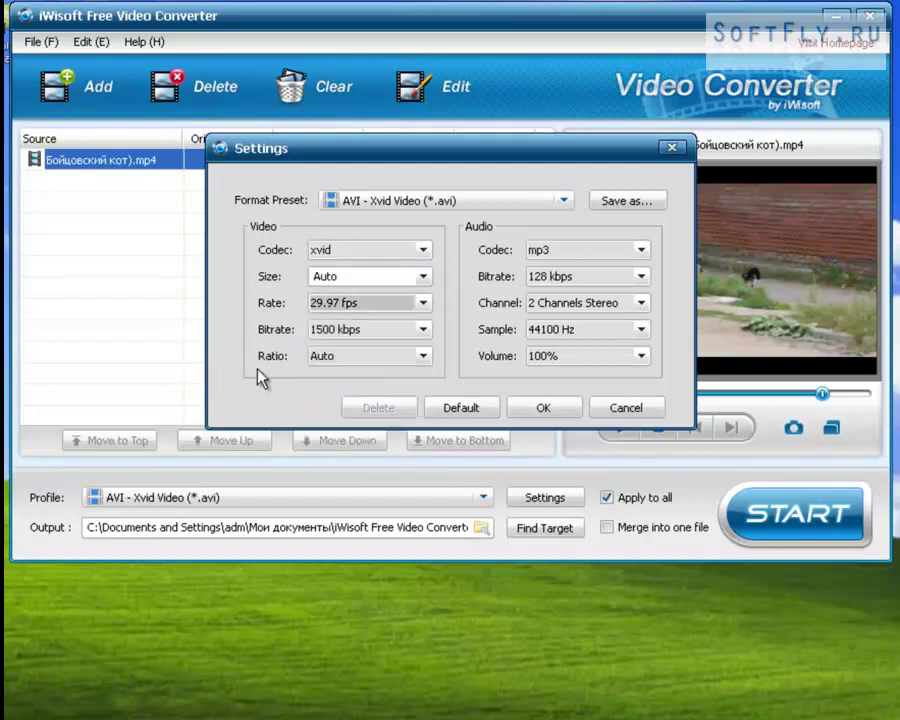
pyautogui.click(422, 331)
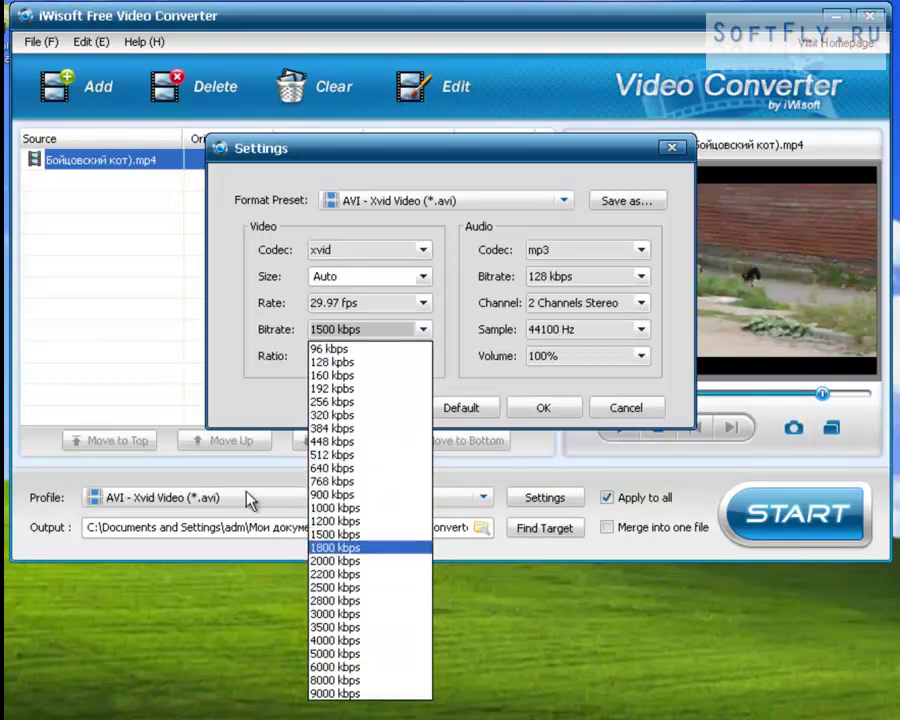
pyautogui.click(232, 394)
pyautogui.click(420, 358)
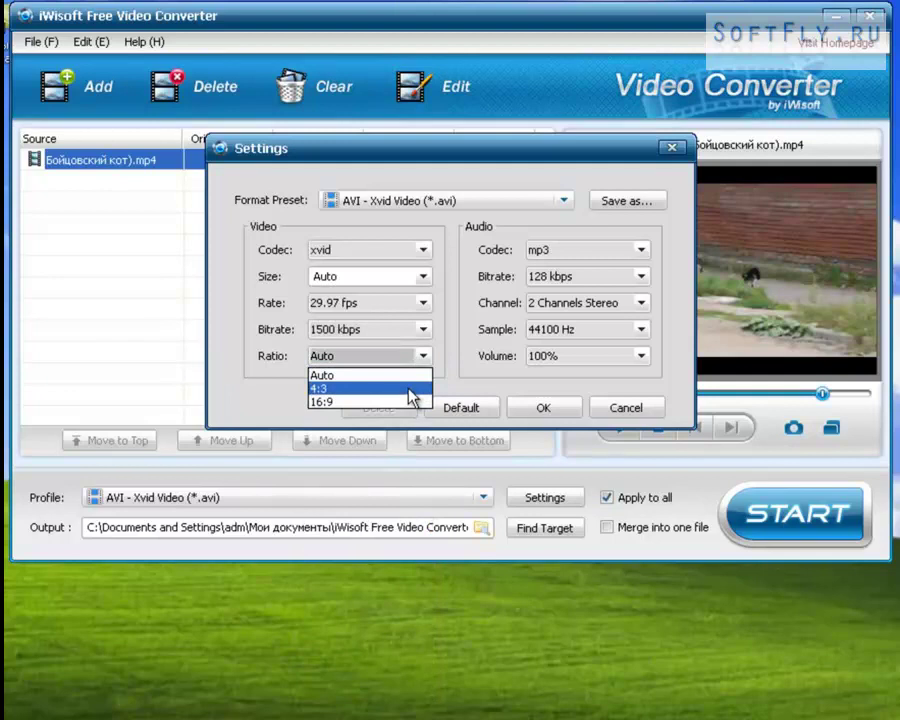
pyautogui.click(458, 368)
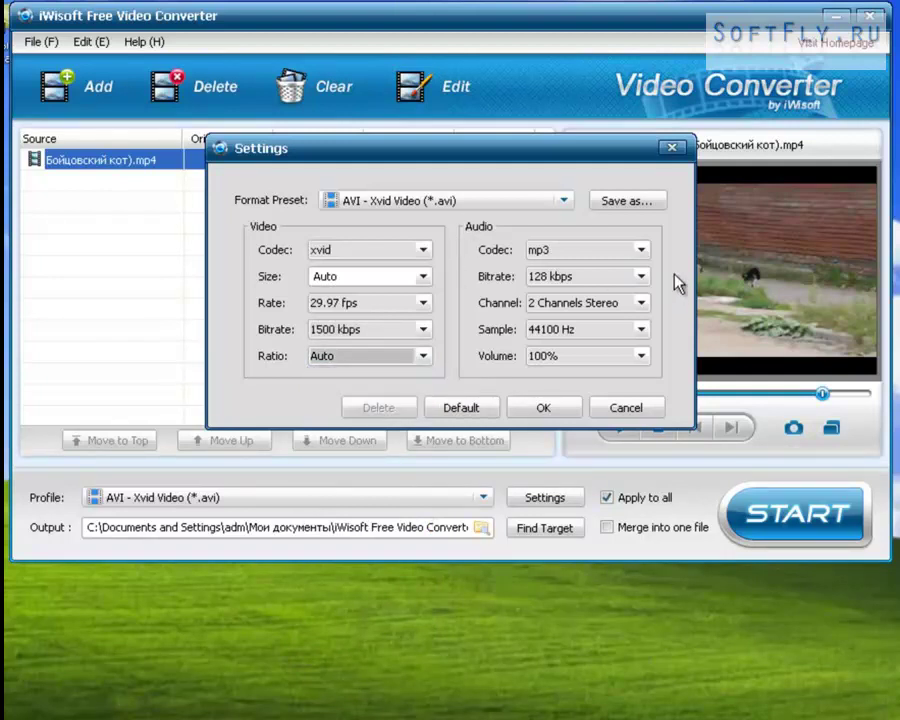
# - Examine the available audio options for codec, bitrate, channels, sample rate and volume in the output settings
pyautogui.click(644, 250)
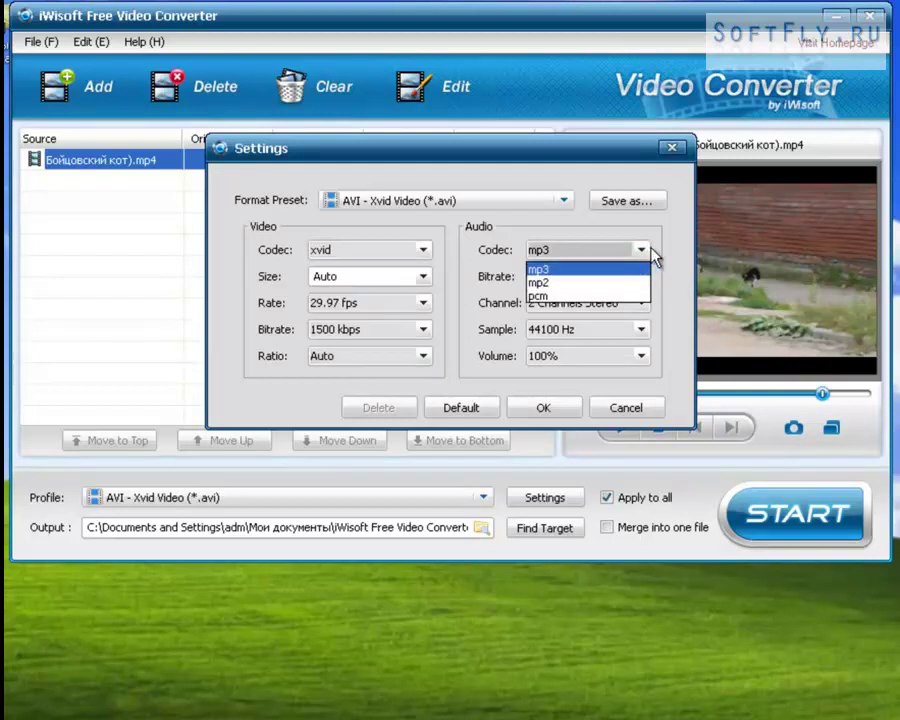
pyautogui.click(673, 266)
pyautogui.click(643, 278)
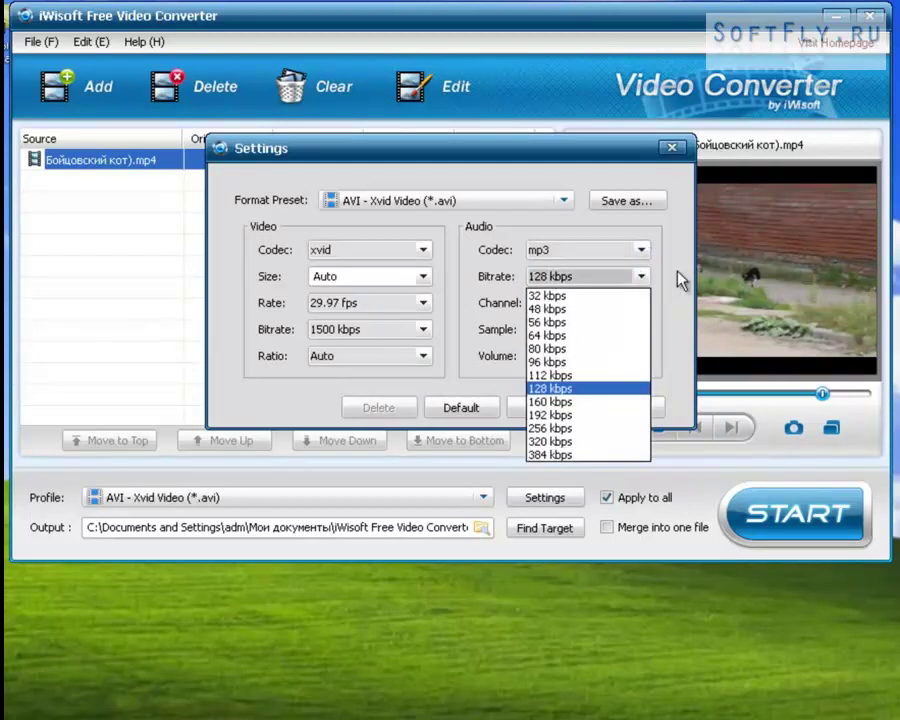
pyautogui.click(660, 279)
pyautogui.click(640, 305)
pyautogui.click(689, 310)
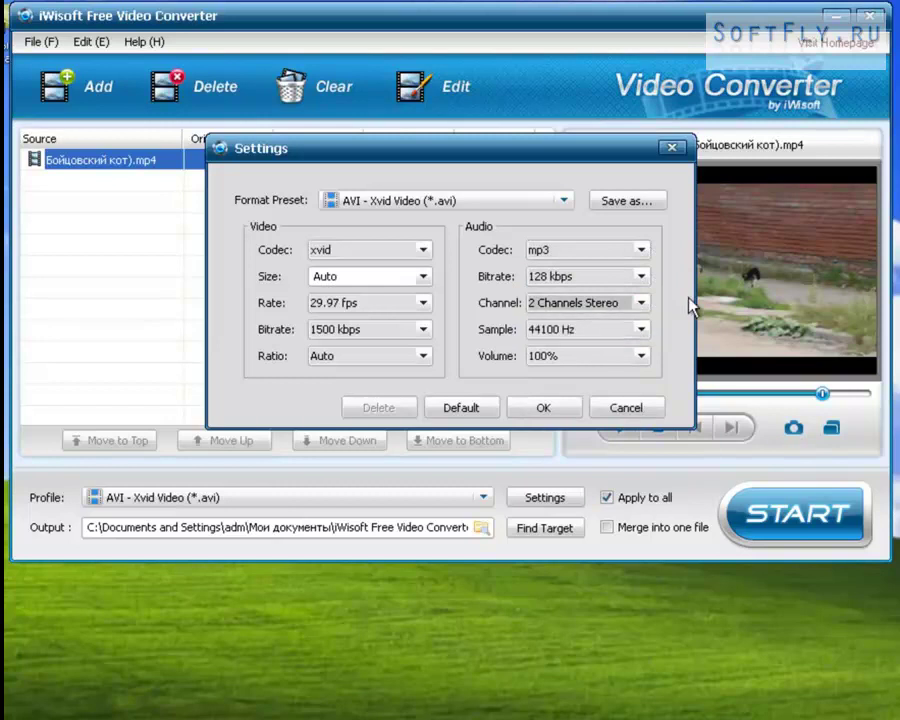
pyautogui.click(641, 329)
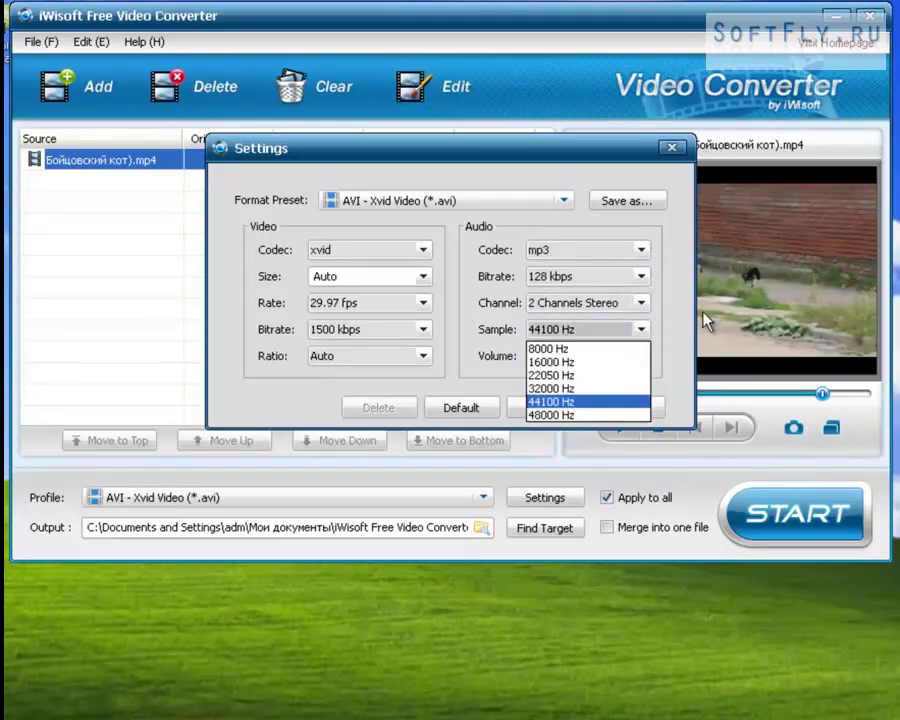
pyautogui.click(701, 320)
pyautogui.click(641, 356)
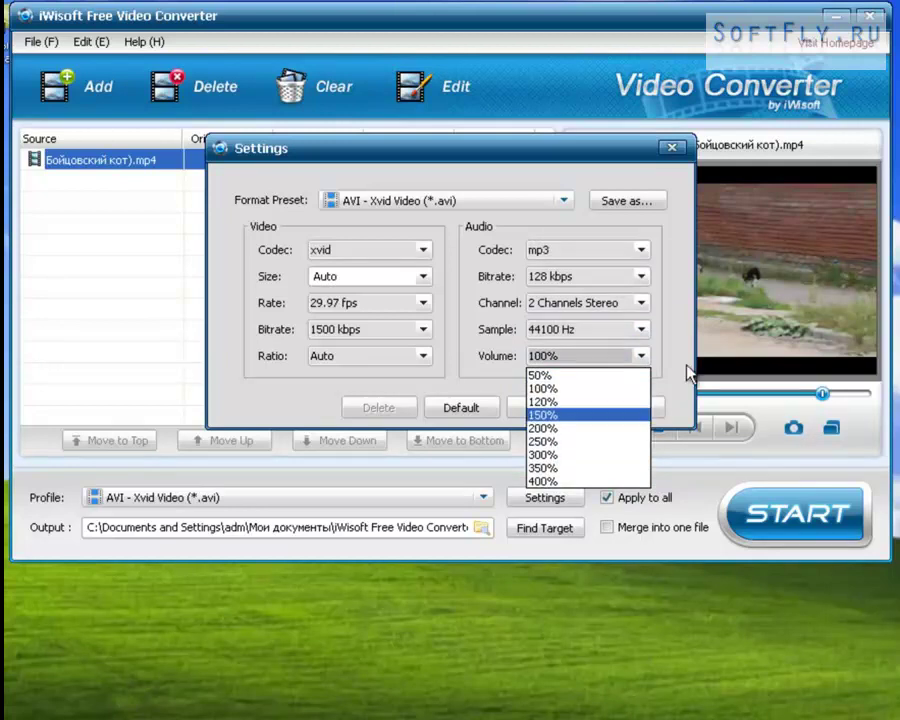
pyautogui.click(688, 370)
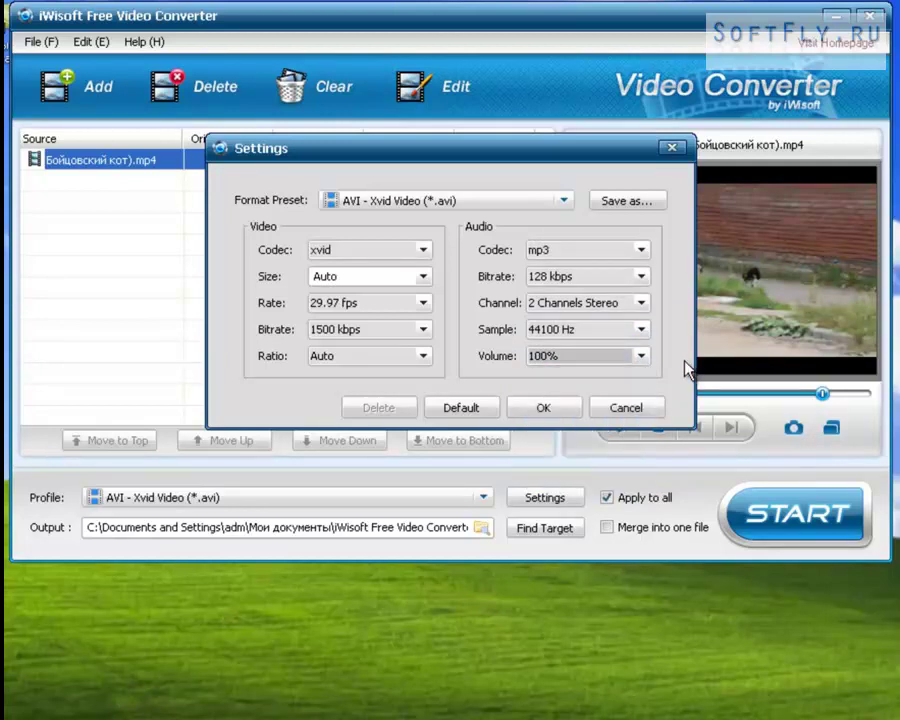
# - Set the output video bitrate to 640 kbps and apply the settings
pyautogui.click(424, 333)
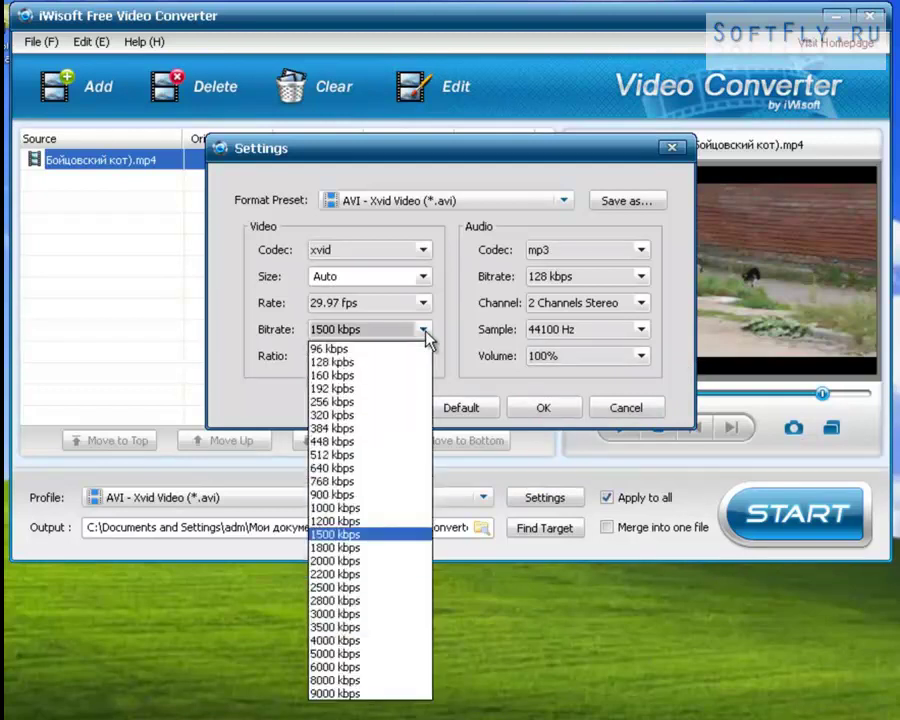
pyautogui.click(376, 468)
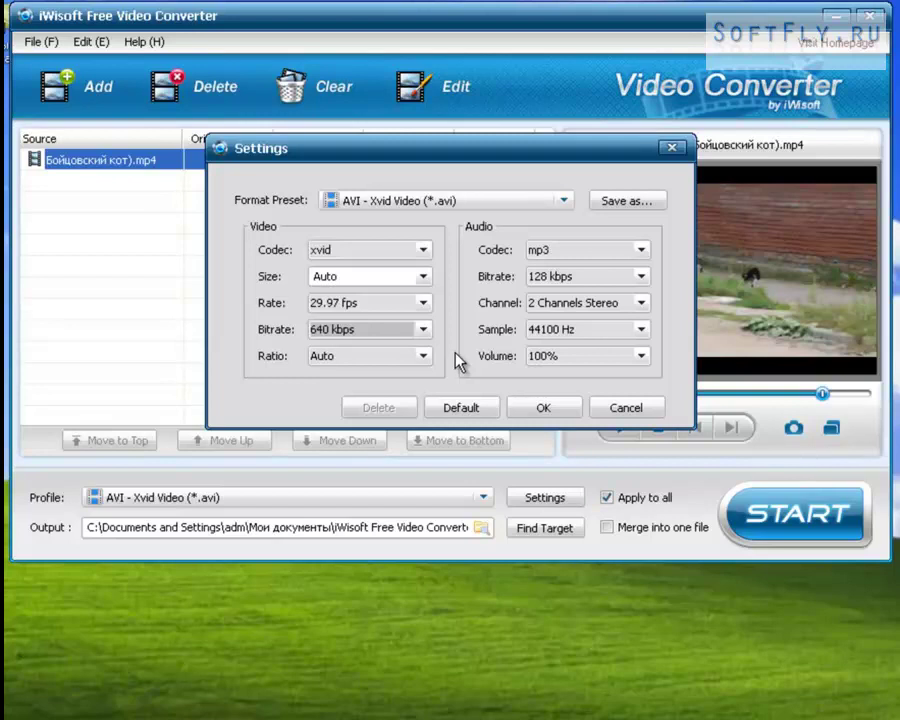
pyautogui.click(538, 410)
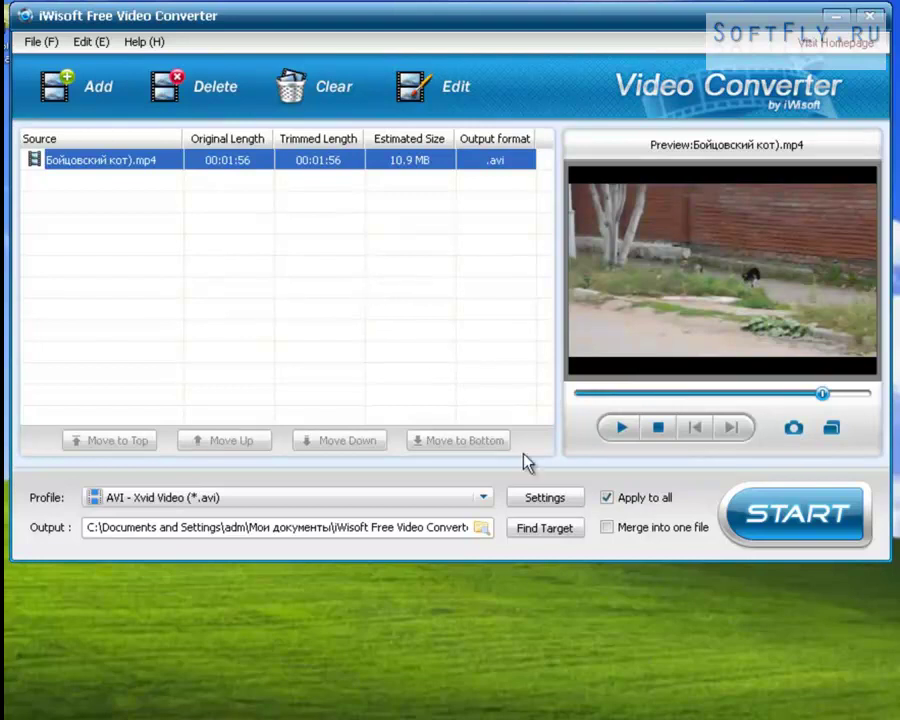
# - Convert the listed video with the Xvid AVI profile and dismiss the completion message
pyautogui.click(800, 517)
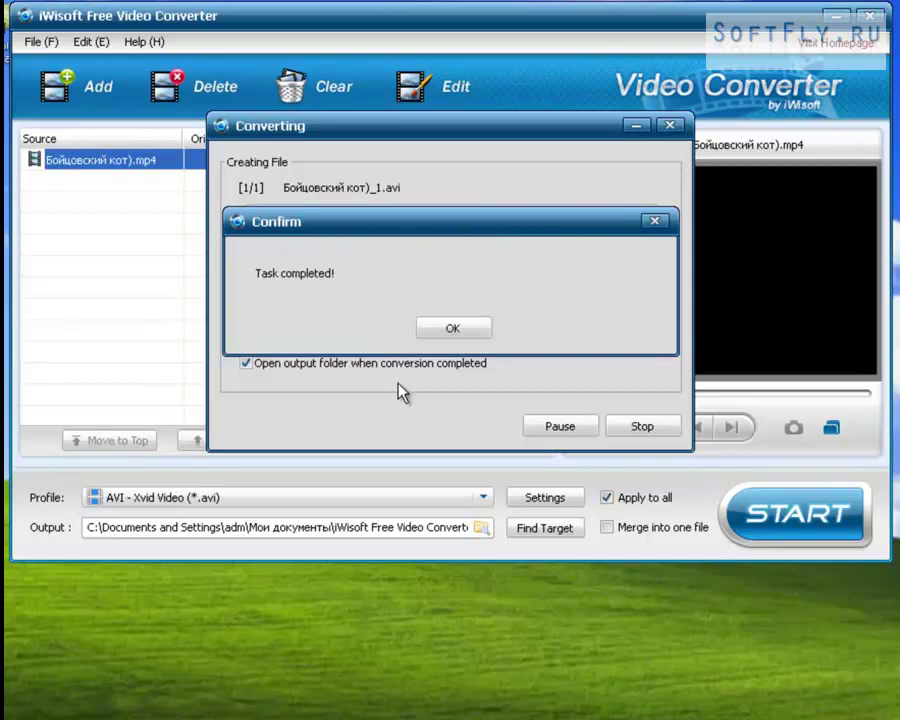
pyautogui.click(458, 333)
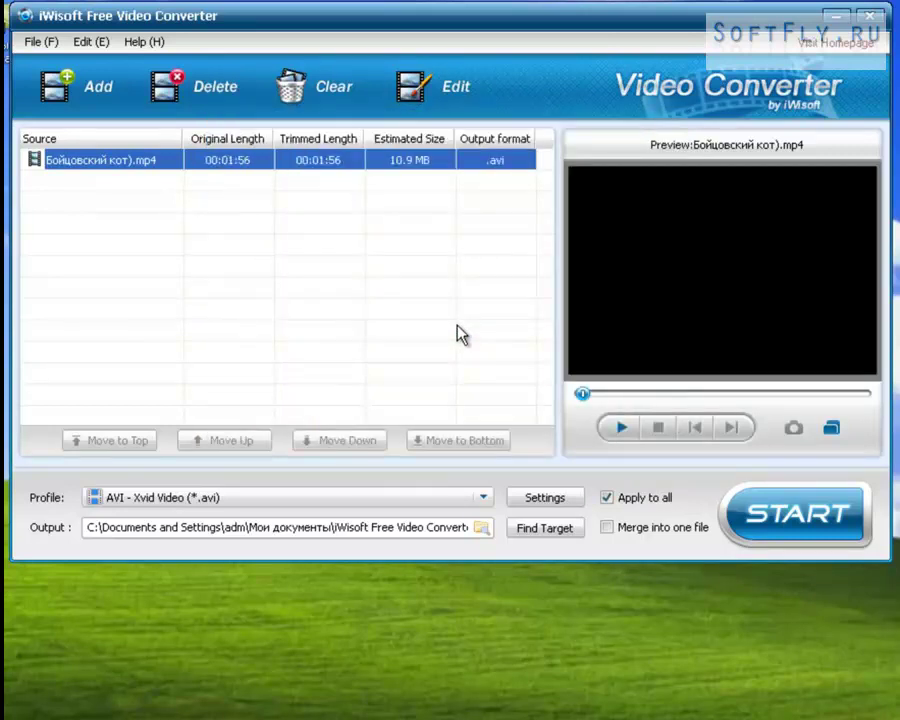
# - Play the converted file "Бойцовский кот)_1" from the output folder in KMPlayer, skip ahead to check it, and close the player
pyautogui.moveTo(456, 308); pyautogui.dragTo(510, 135)
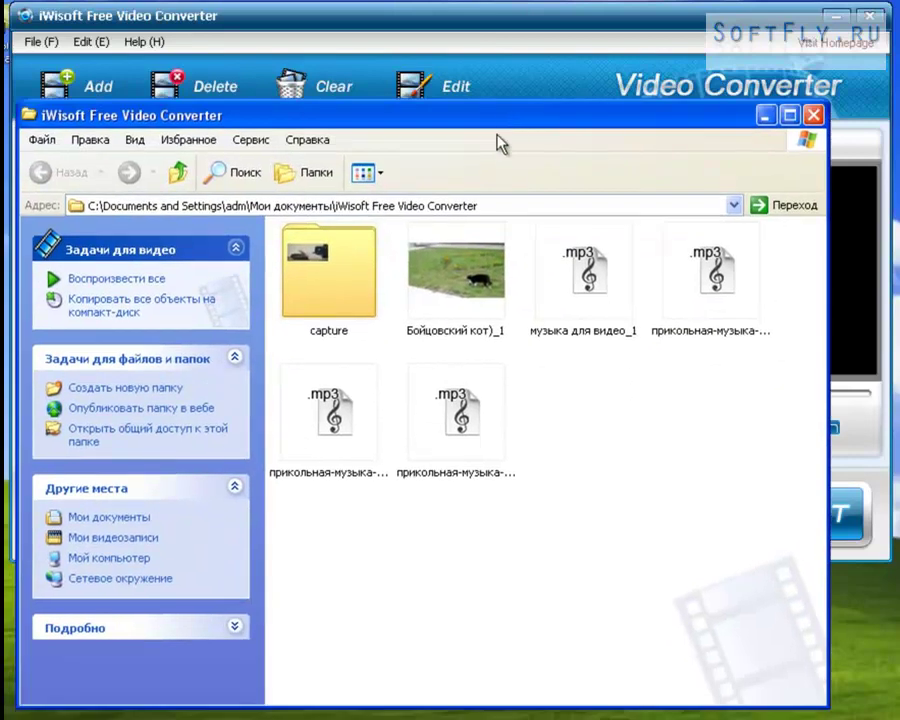
pyautogui.click(489, 285)
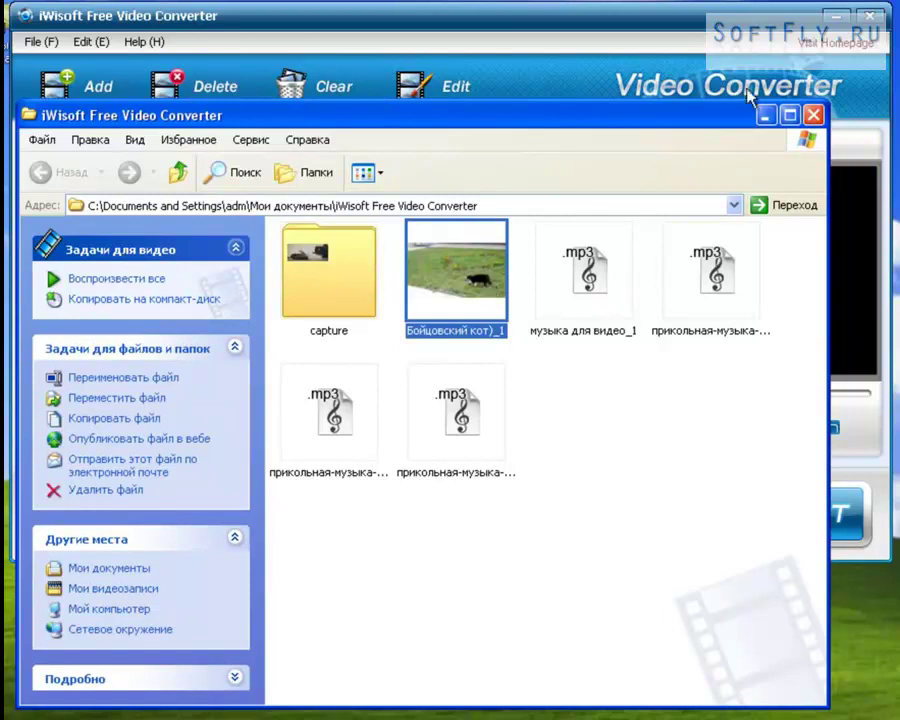
pyautogui.doubleClick(462, 280)
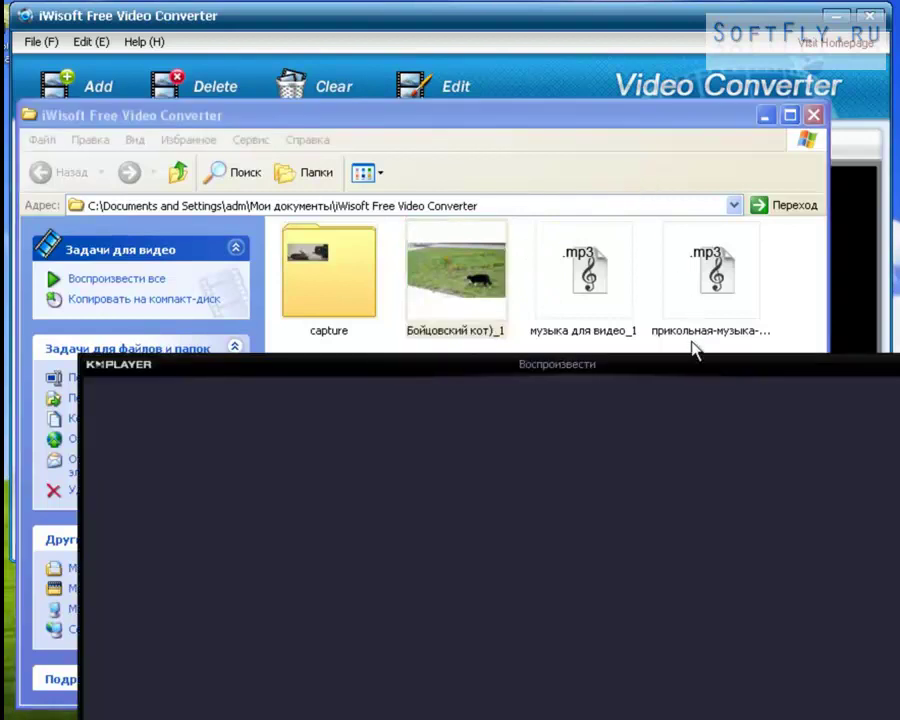
pyautogui.moveTo(685, 360); pyautogui.dragTo(607, 115)
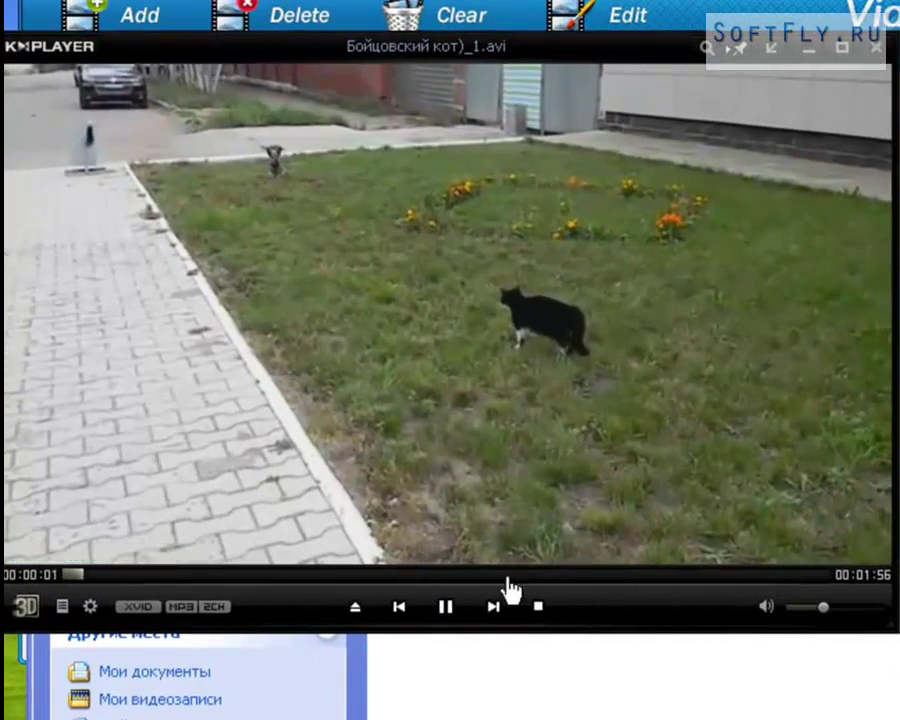
pyautogui.moveTo(636, 576); pyautogui.dragTo(697, 590)
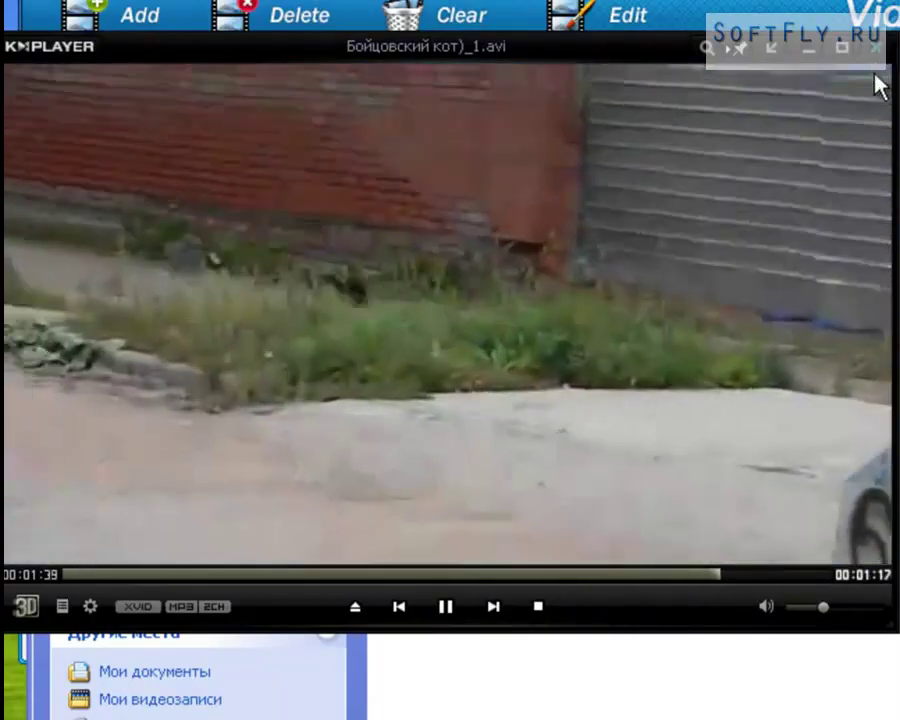
pyautogui.click(875, 47)
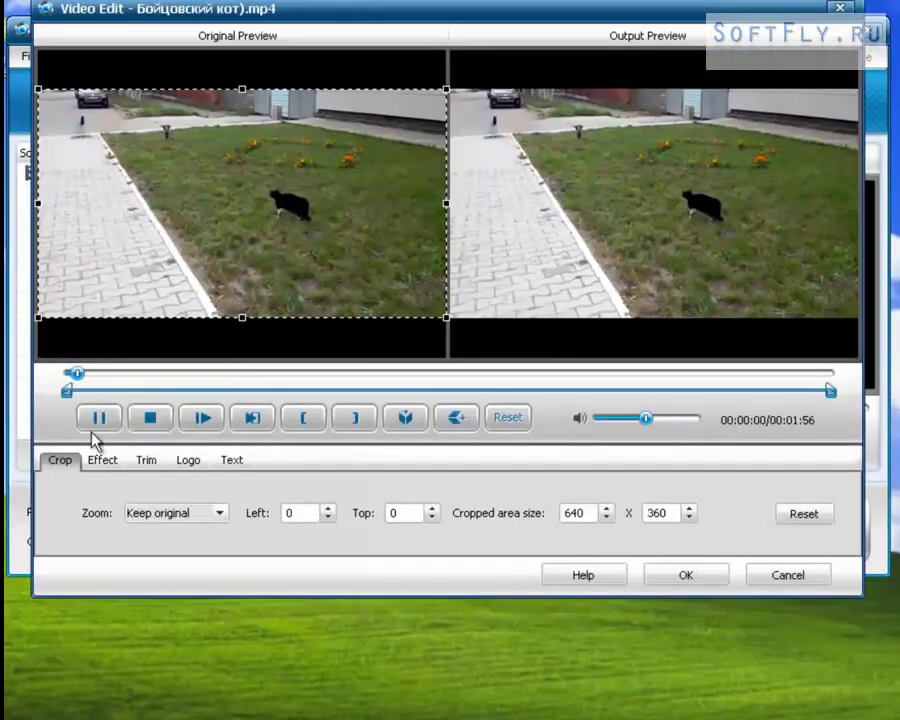
# - Pause the preview in the video editor and view the trim settings, followed by the effect settings
pyautogui.click(96, 419)
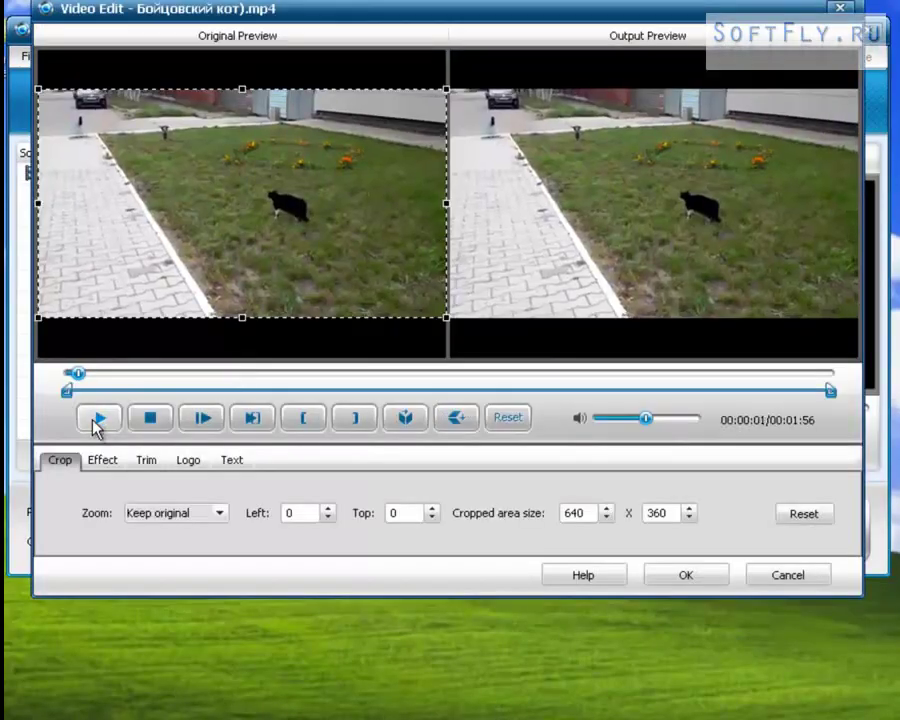
pyautogui.click(145, 463)
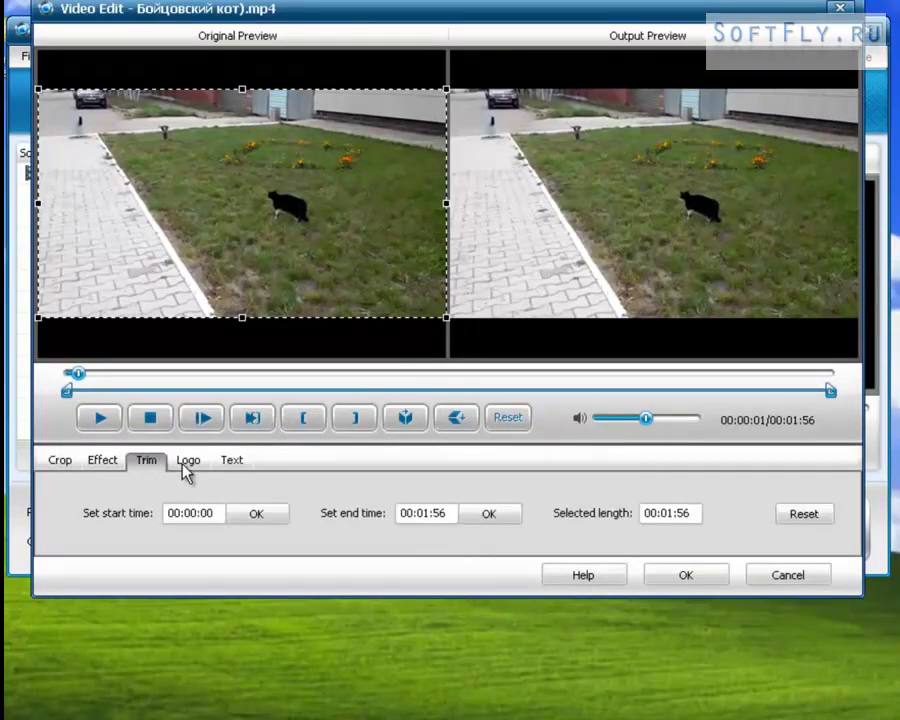
pyautogui.click(108, 466)
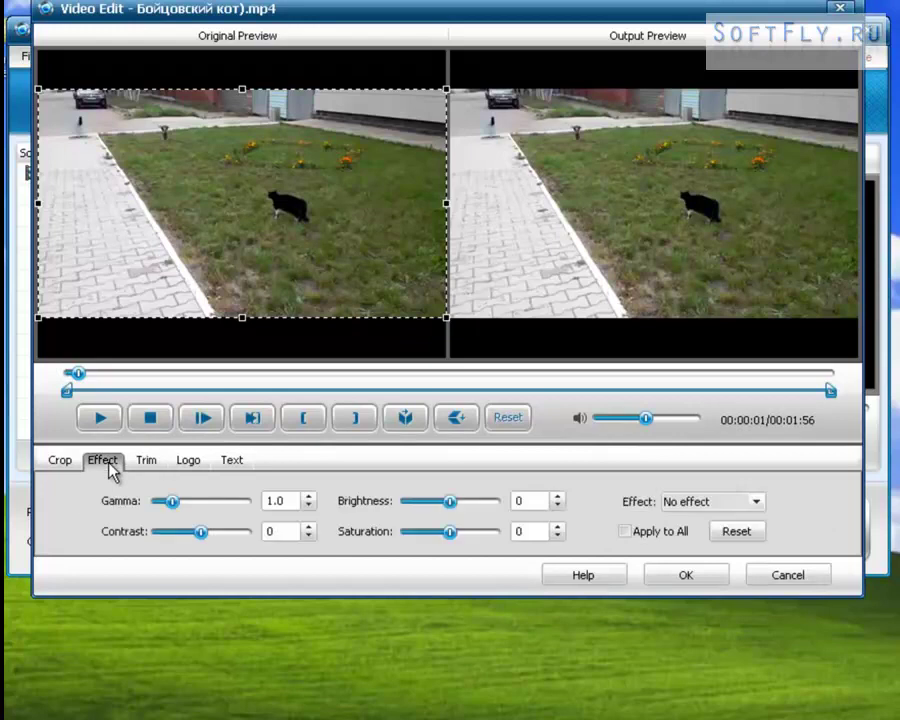